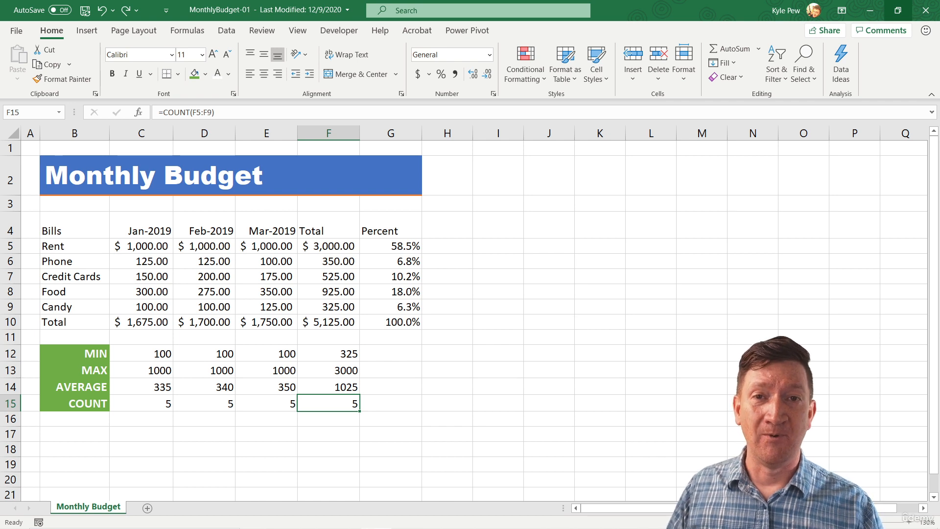
Create a new cell style from cell B4 named AwesomeStyle and exclude number formatting from it
drag(49, 233, 401, 238)
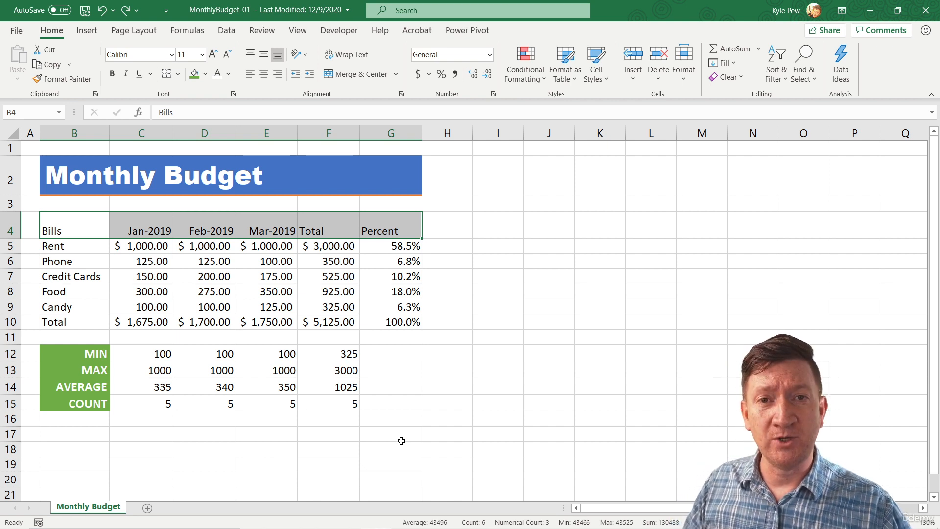
click(78, 232)
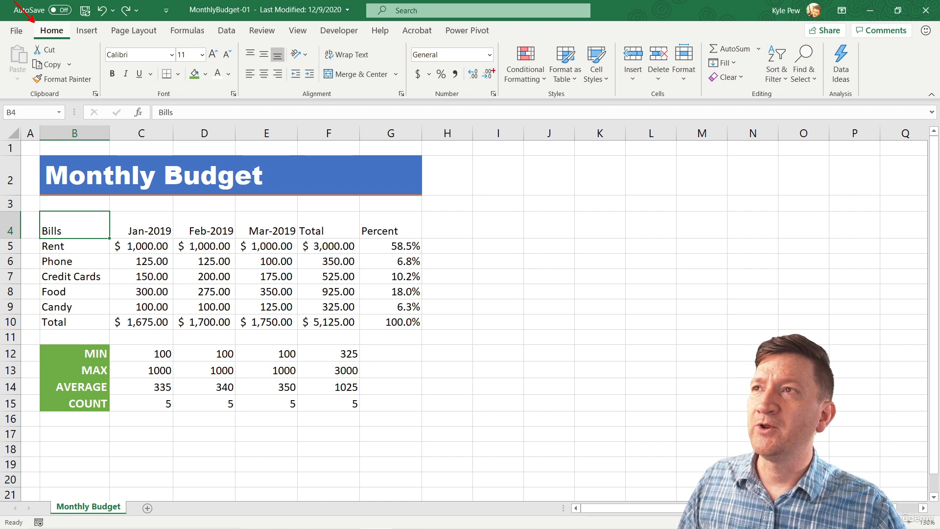
mouse_move(496, 38)
mouse_down()
mouse_move(627, 107)
mouse_move(617, 149)
mouse_up()
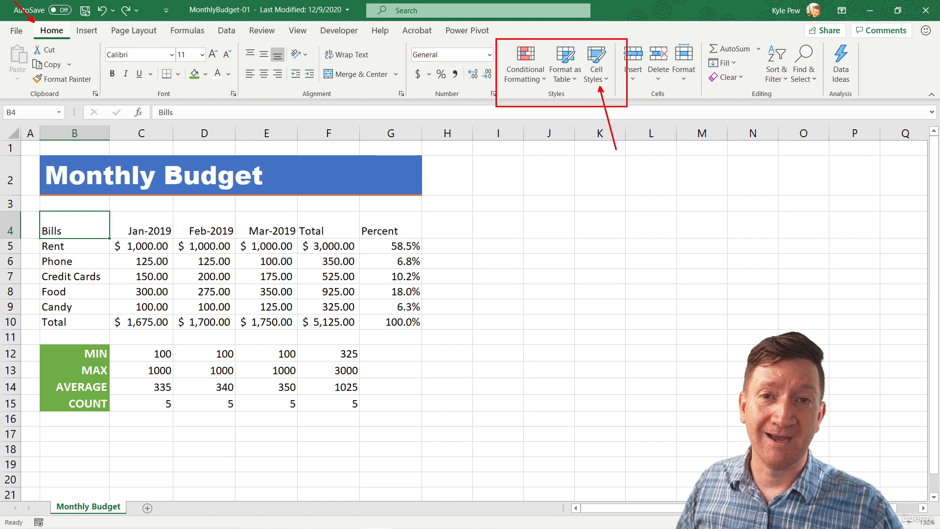
key(Escape)
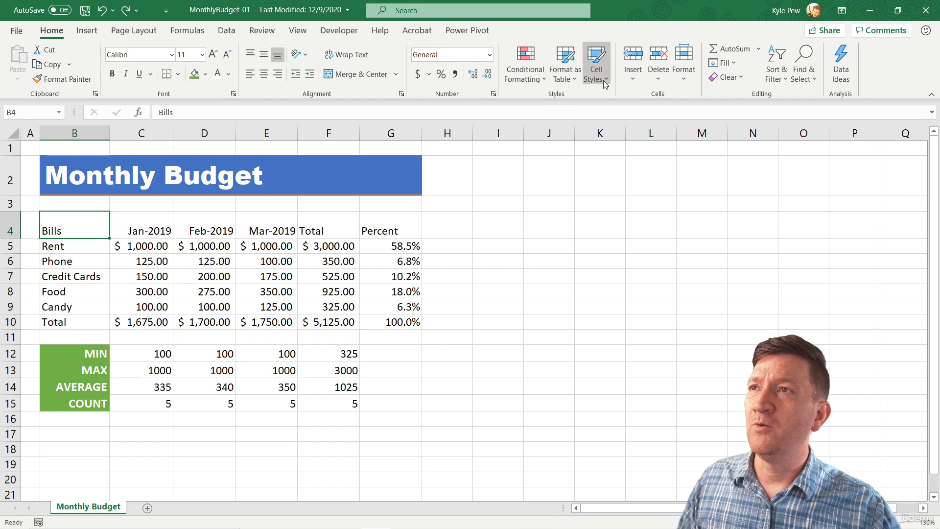
click(596, 66)
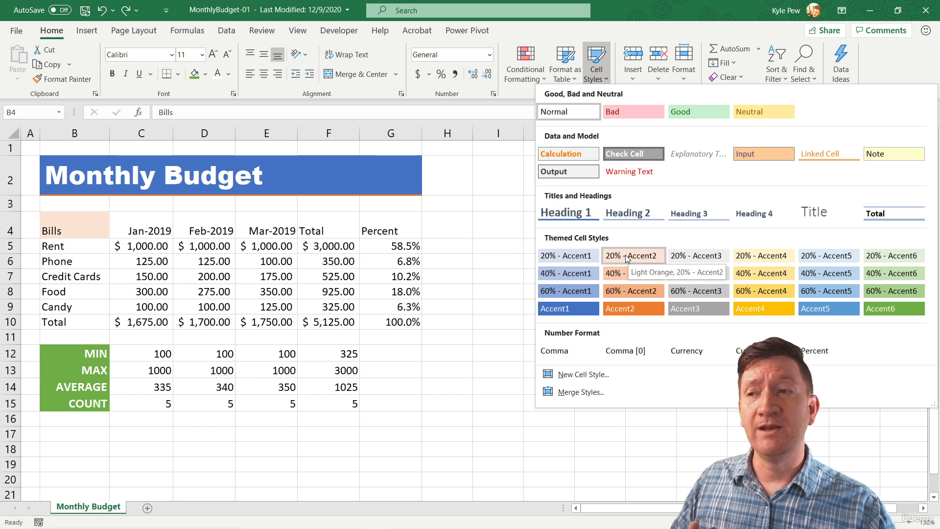
click(573, 375)
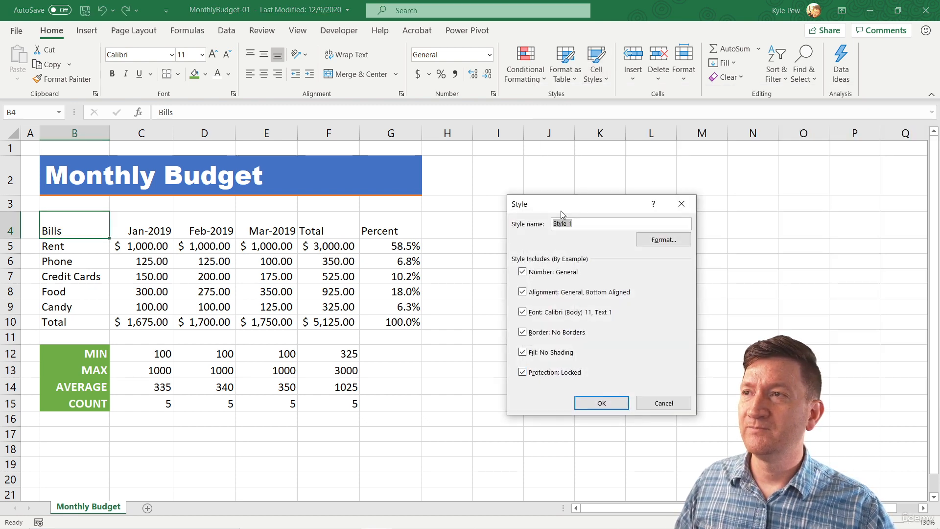
drag(560, 210, 517, 187)
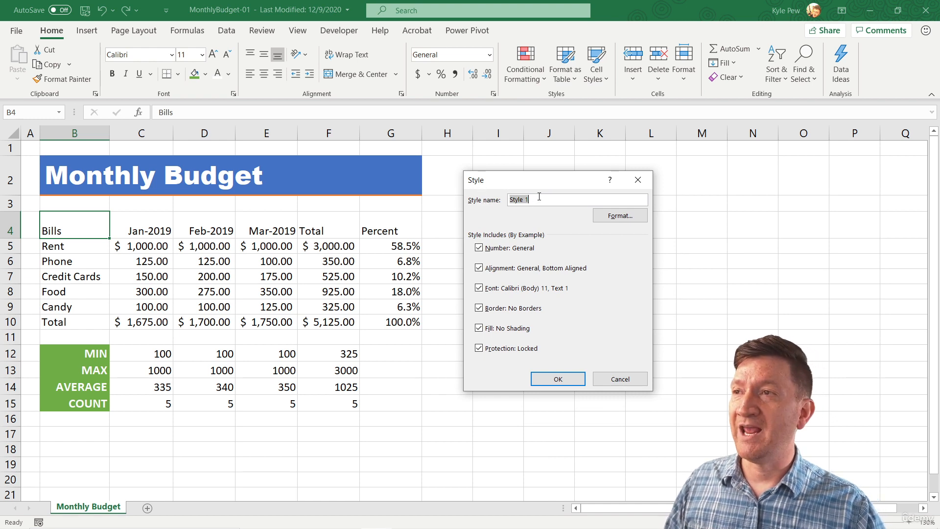
text(Awesom)
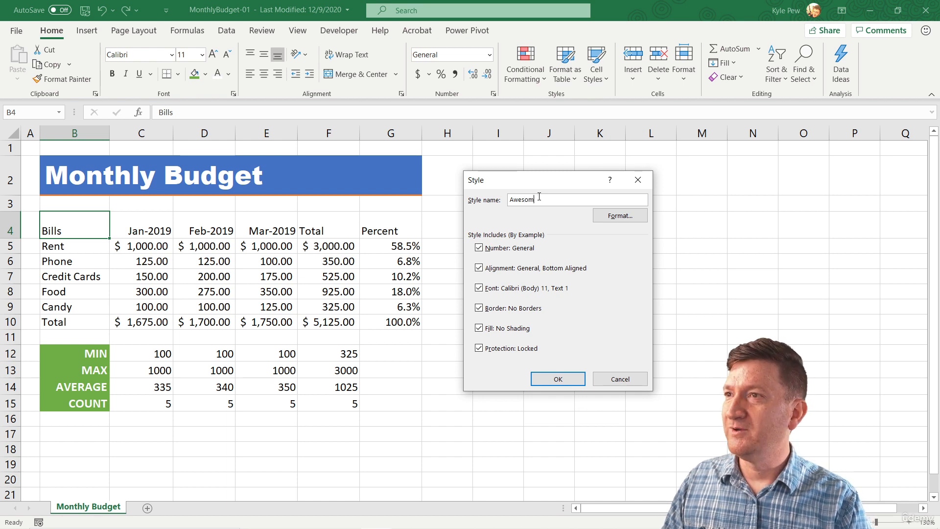
text(eStyle)
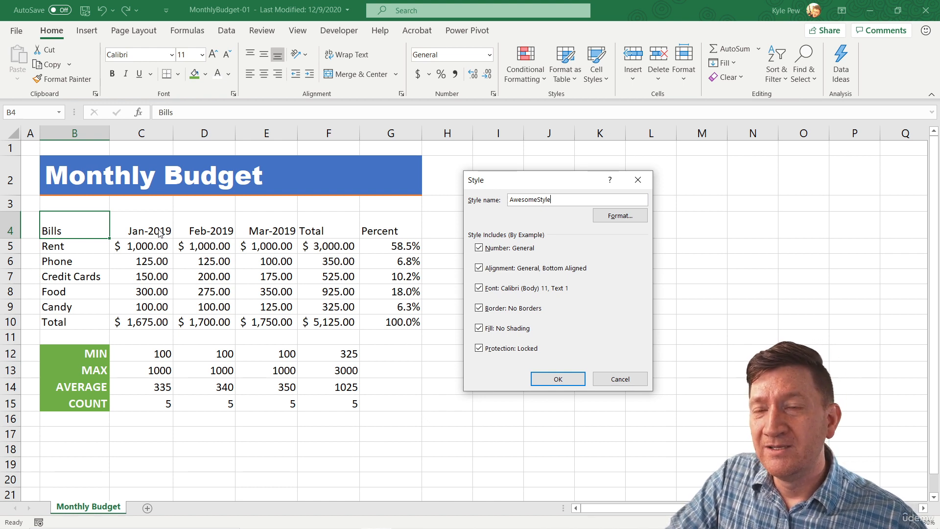
click(480, 249)
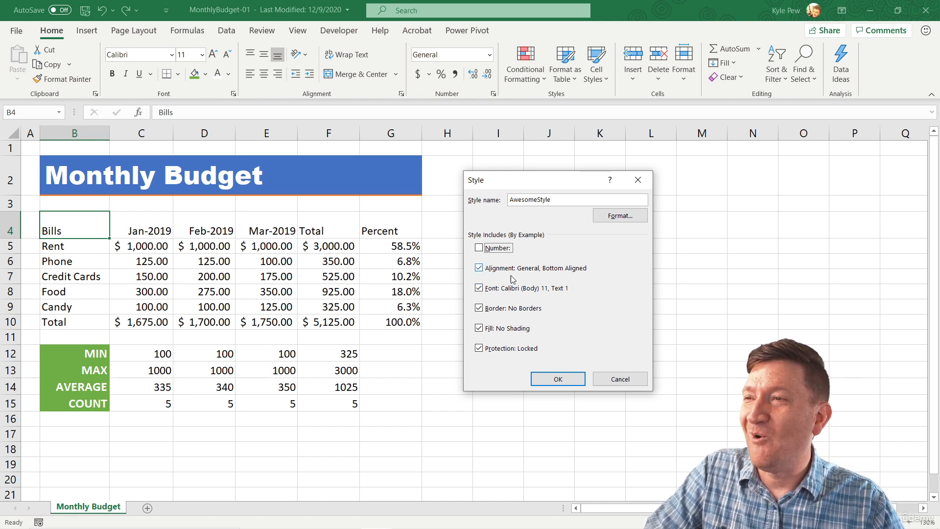
Give the style a green background fill matching the MIN to COUNT label cells
click(625, 222)
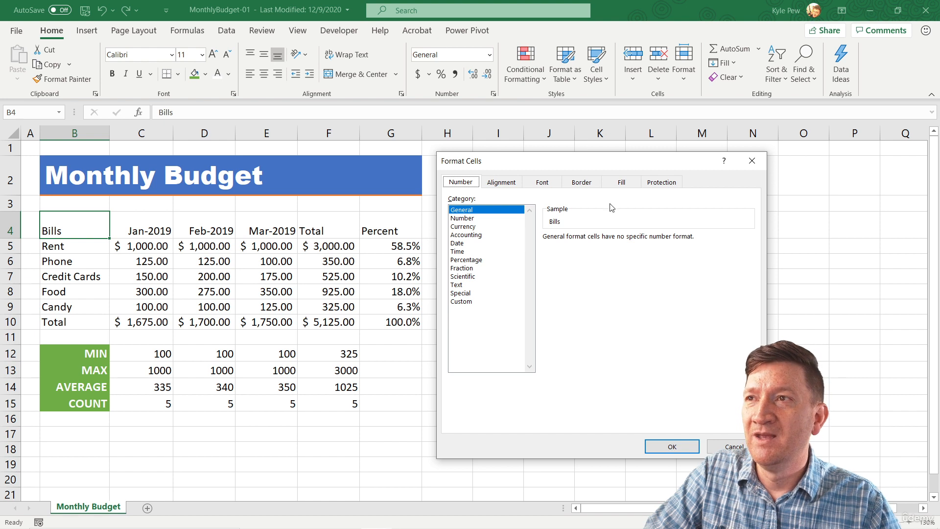
click(618, 184)
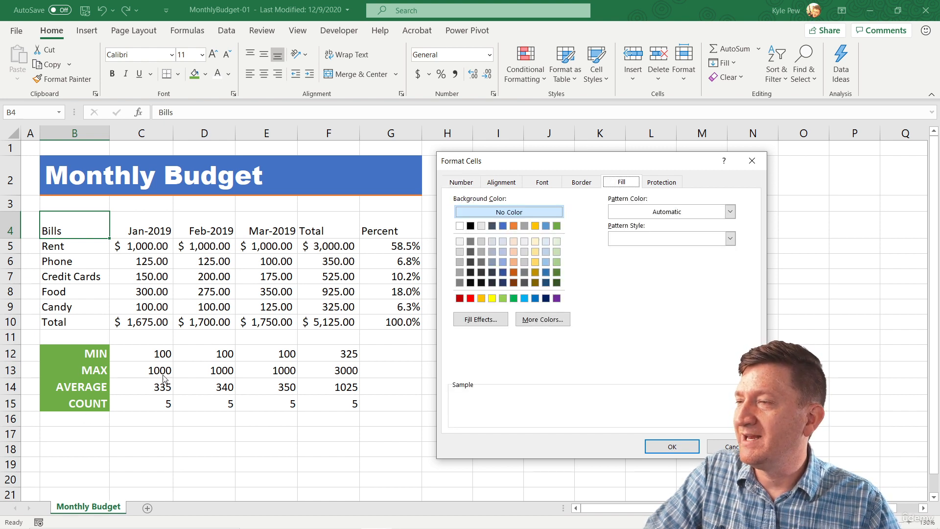
click(557, 226)
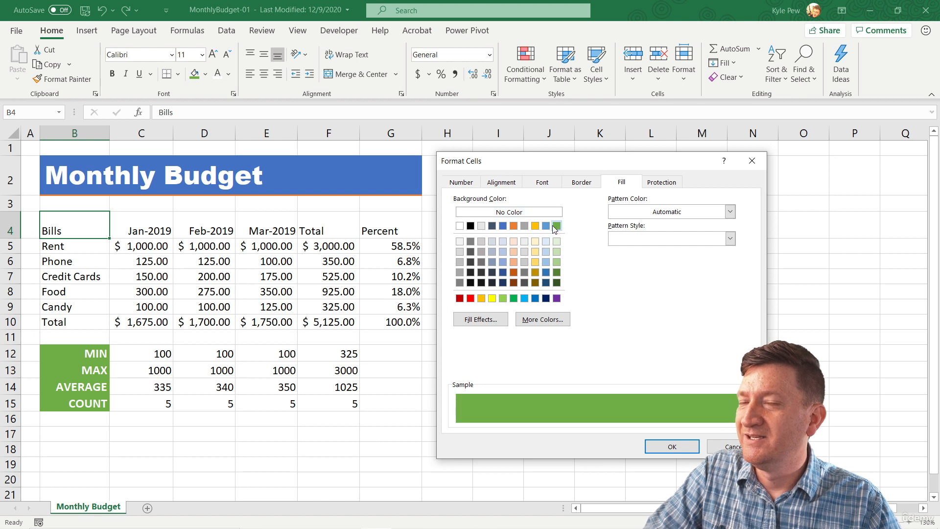
Set the style's font to bold, size 14, in white
click(542, 183)
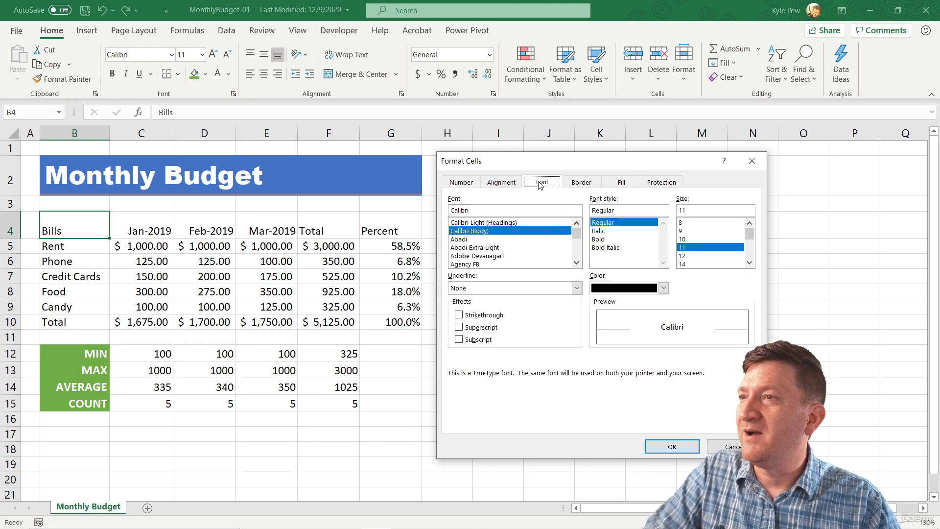
click(599, 239)
click(750, 263)
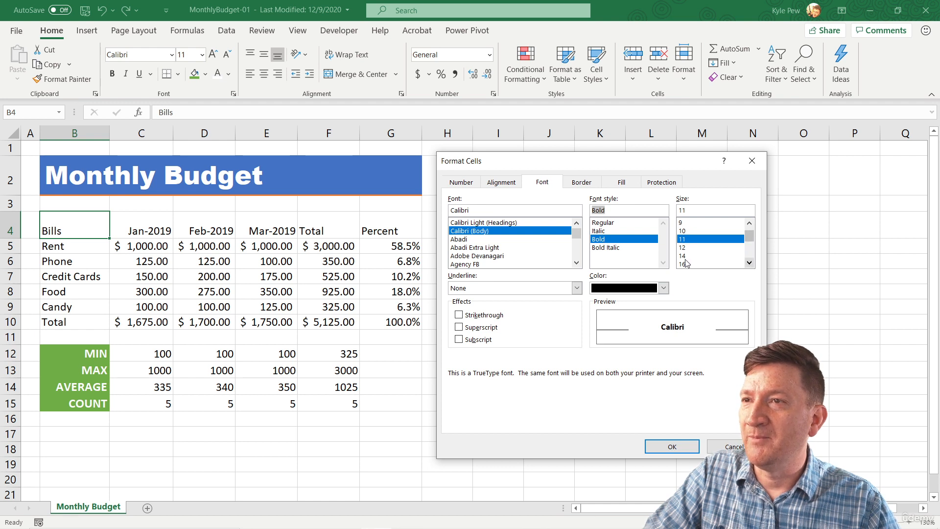
click(682, 257)
click(663, 288)
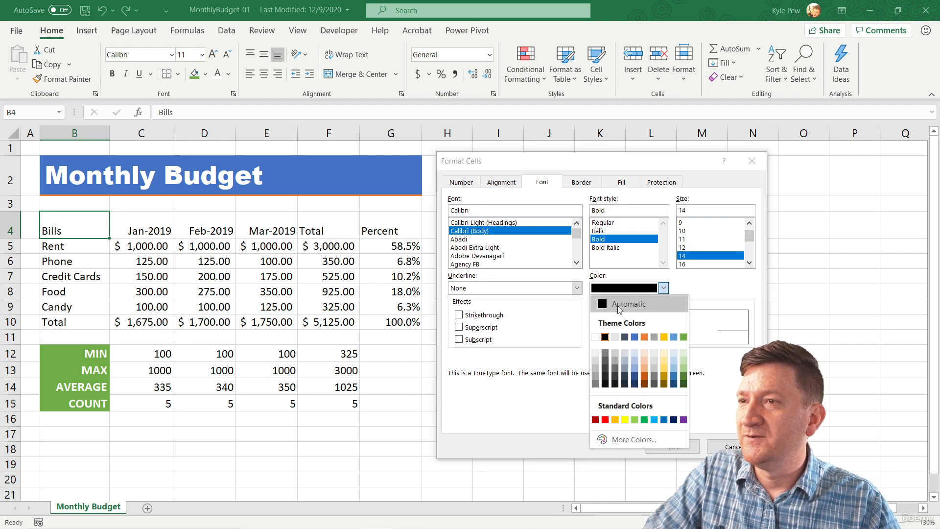
click(595, 337)
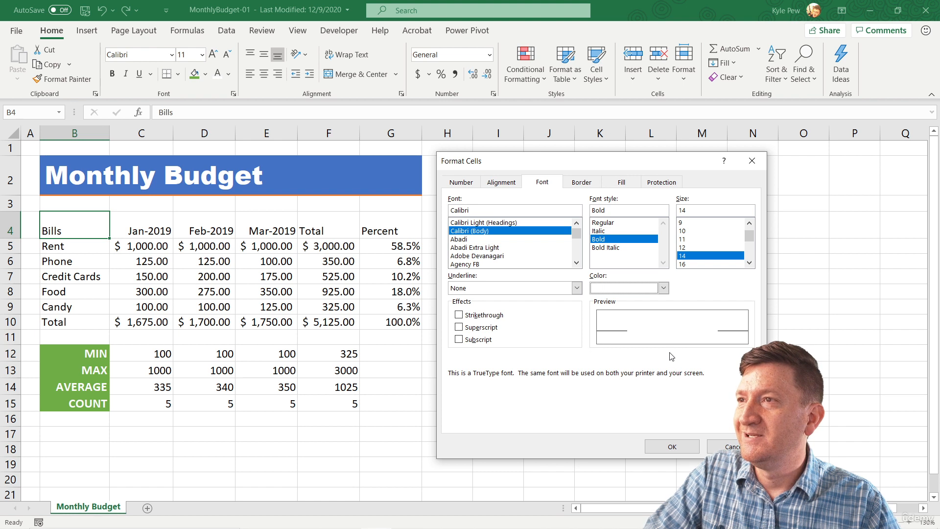
Add a thick solid bottom border in the automatic color to the style and save AwesomeStyle
click(581, 182)
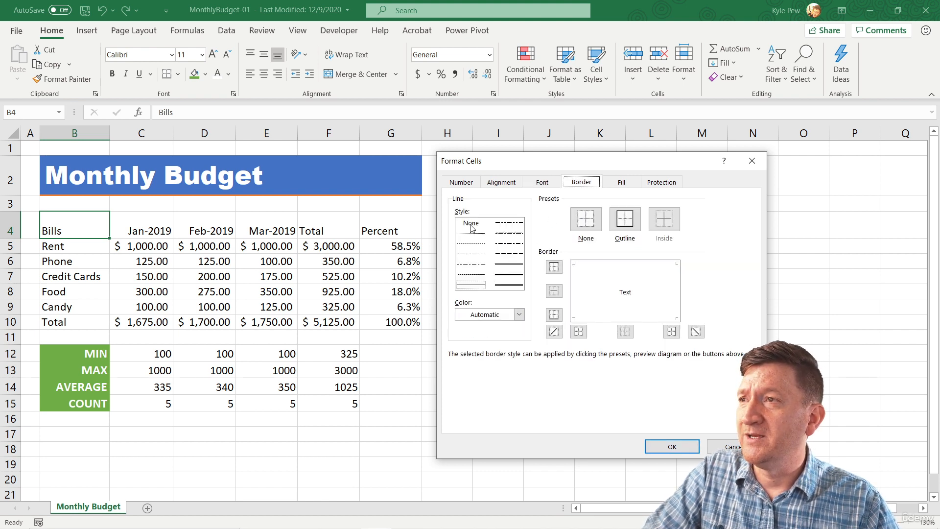
click(510, 275)
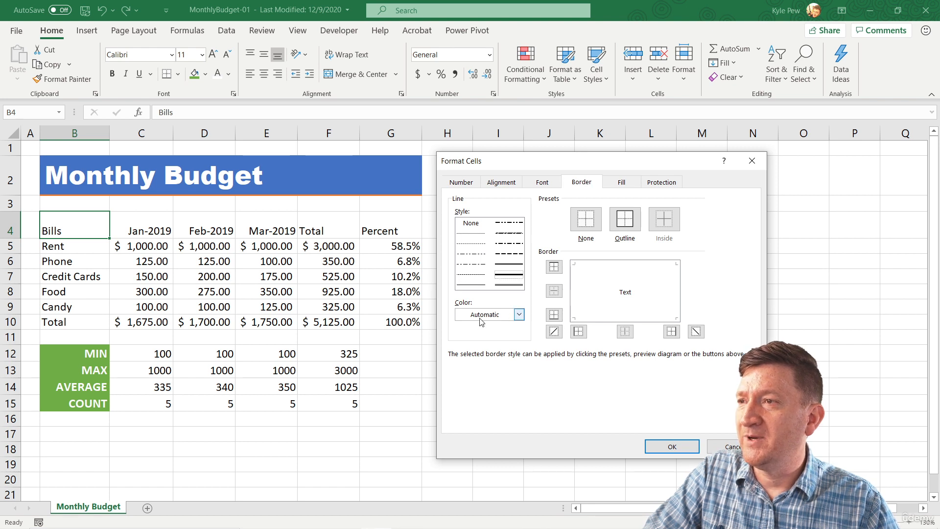
click(519, 315)
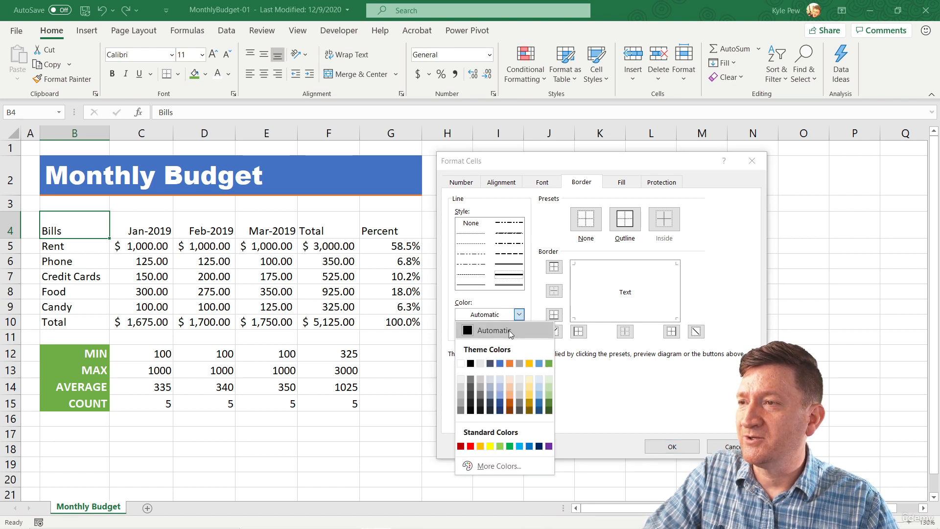
click(519, 315)
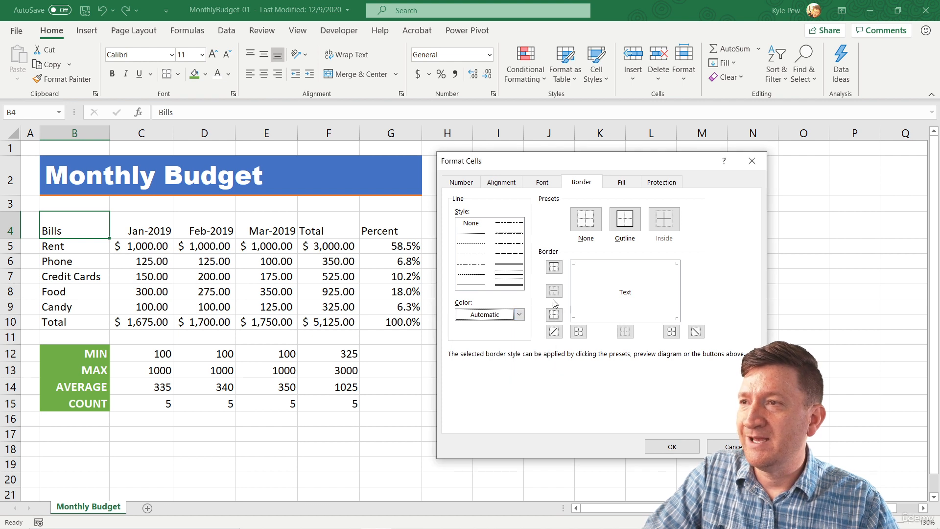
click(509, 278)
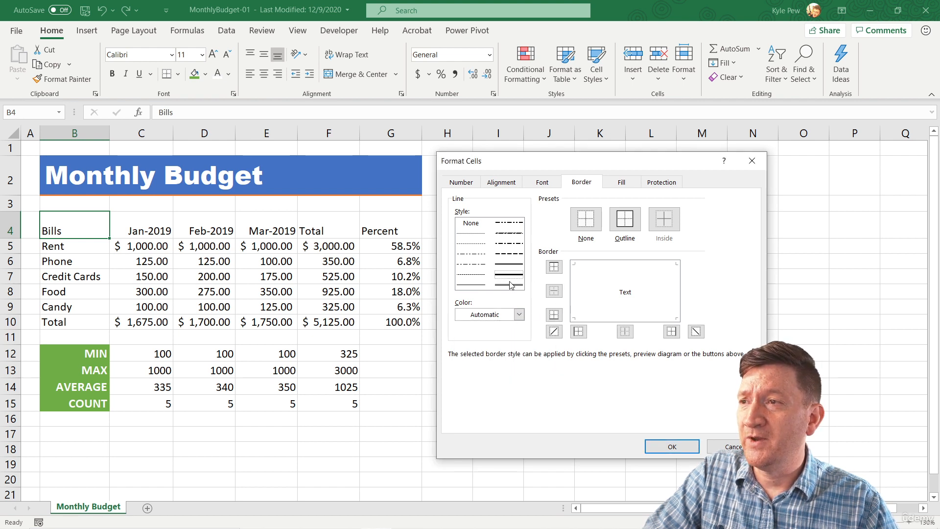
click(597, 318)
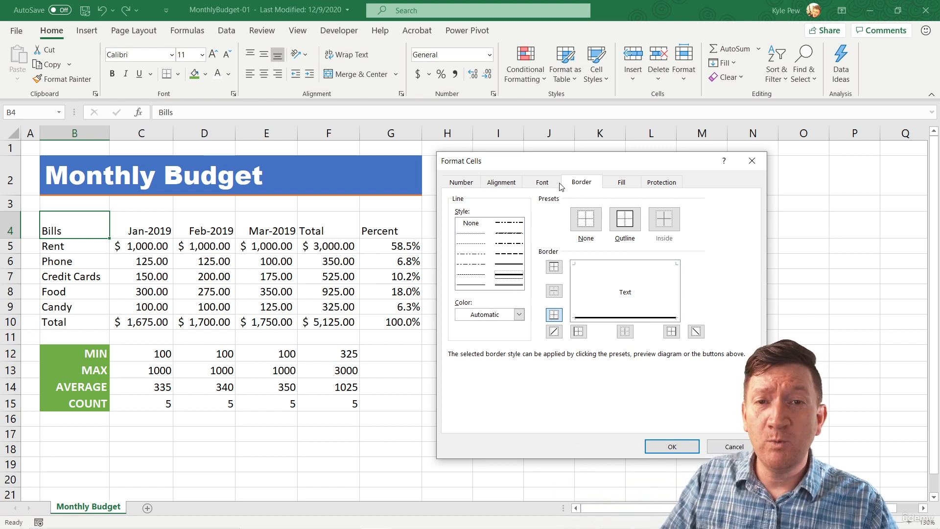
click(672, 447)
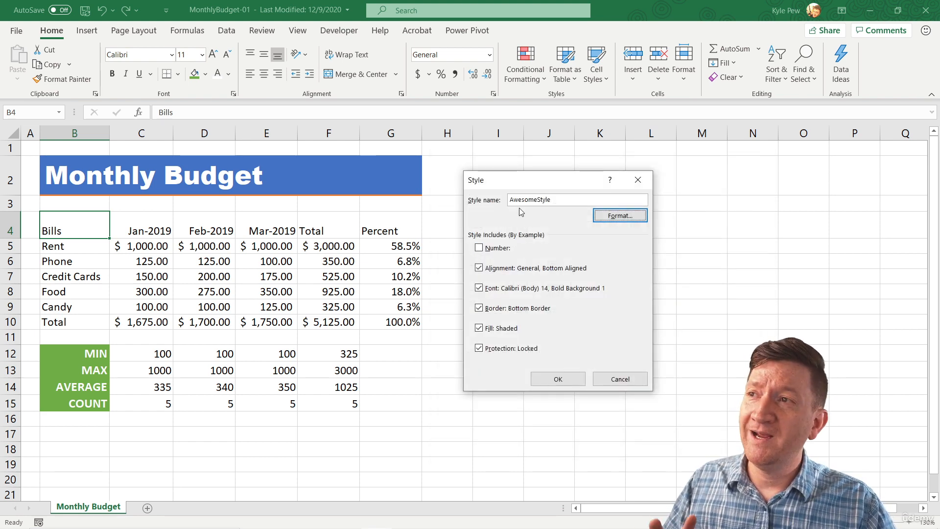
click(556, 379)
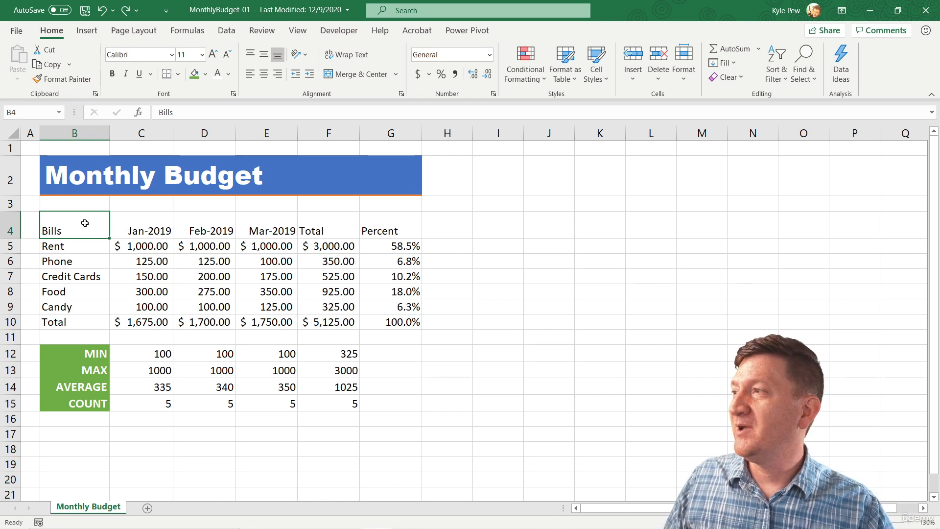
Apply AwesomeStyle to the header row from Bills to Percent, cells B4:G4
drag(61, 224, 373, 225)
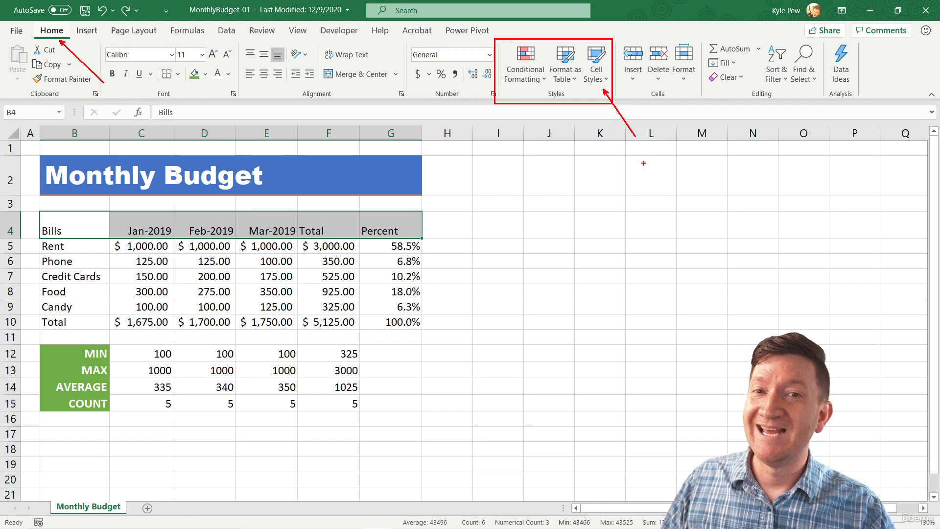
click(596, 66)
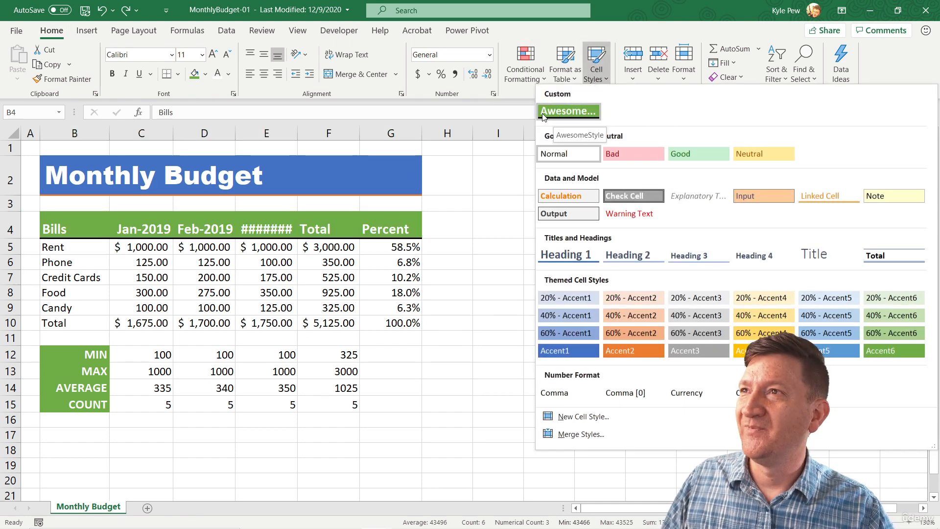
click(567, 112)
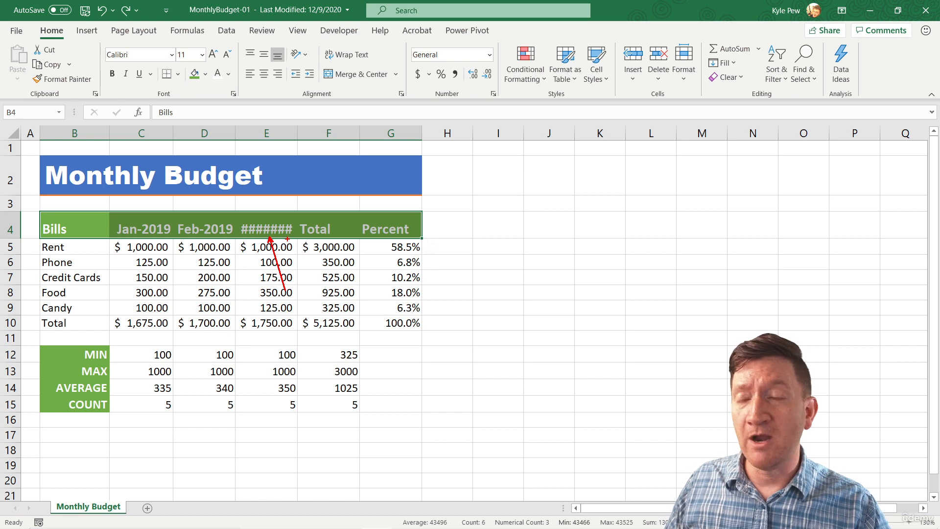
Widen column E slightly so the Mar-2019 heading fits
key(Escape)
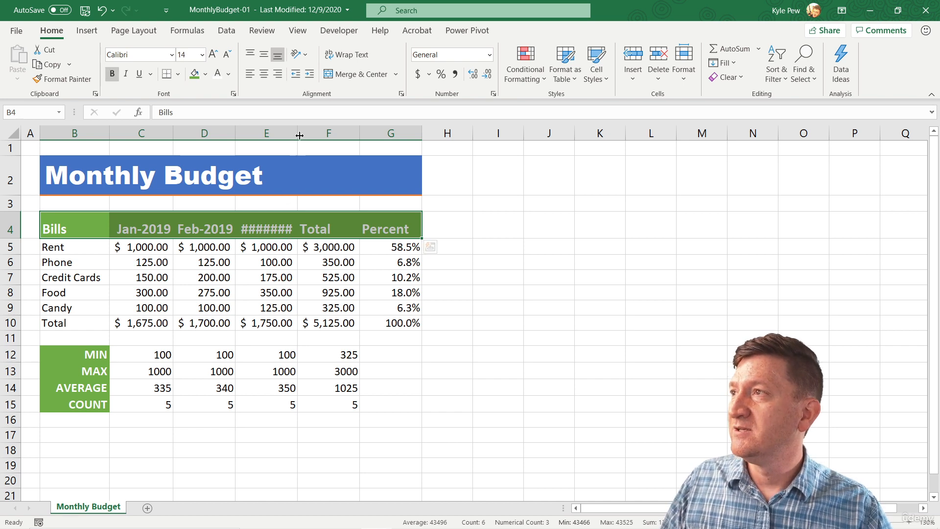
drag(297, 133, 306, 132)
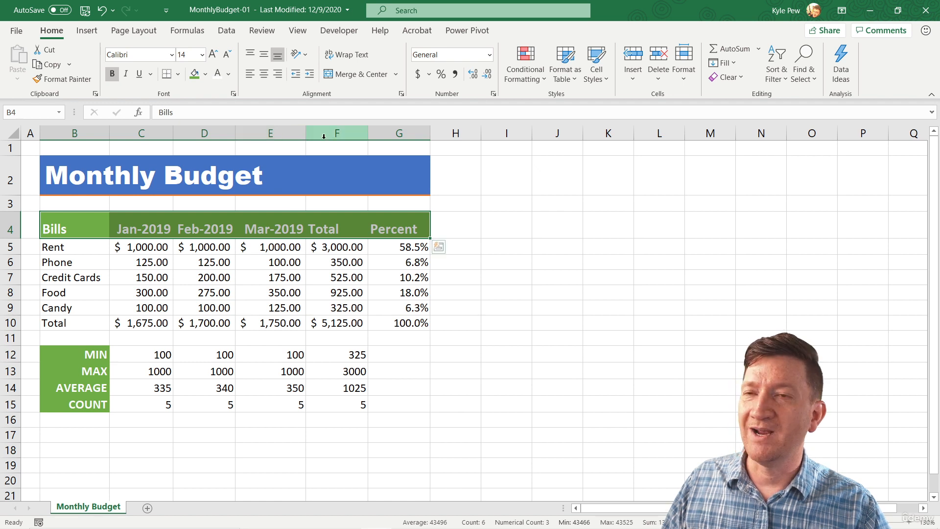
click(372, 266)
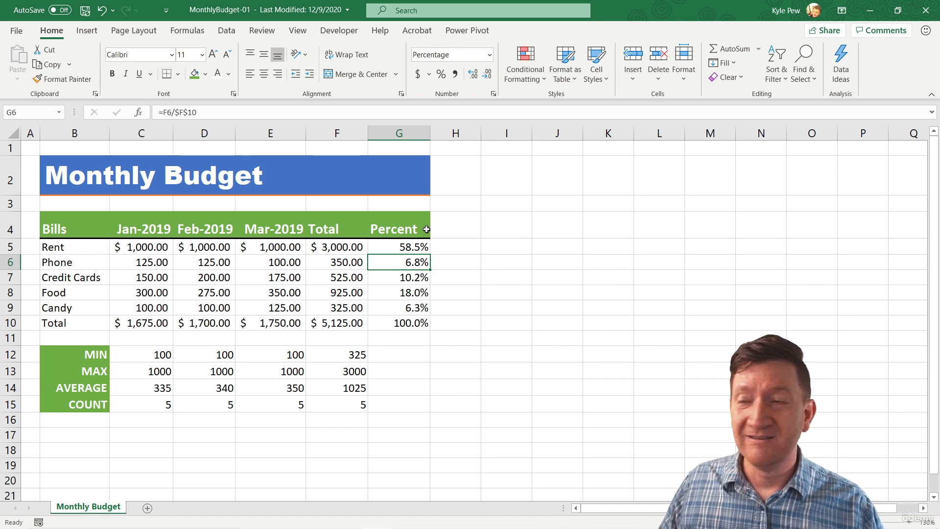
Preview AwesomeStyle on the MIN label in cell B12
click(63, 351)
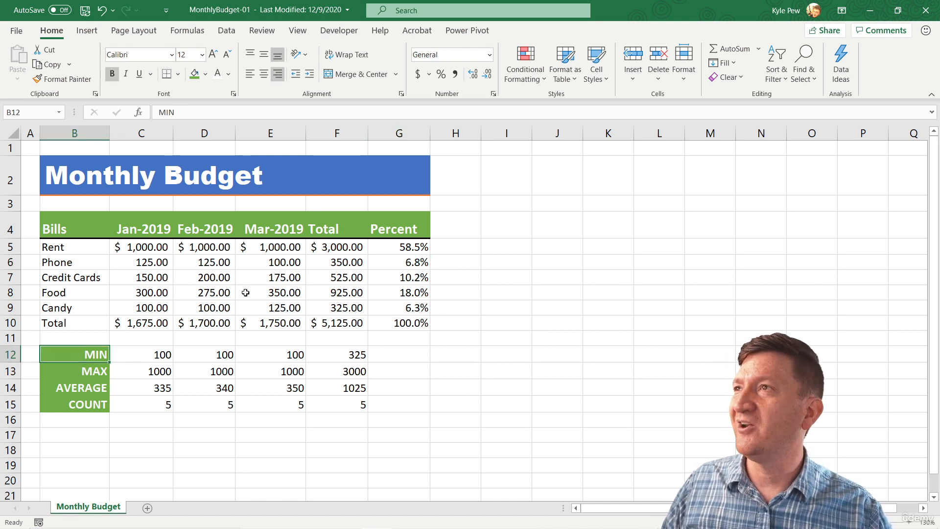
click(605, 81)
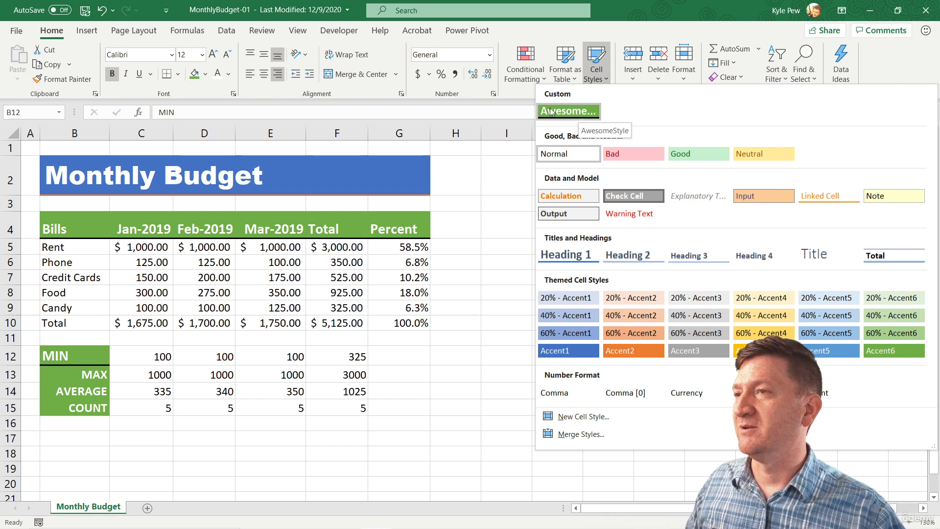
click(579, 113)
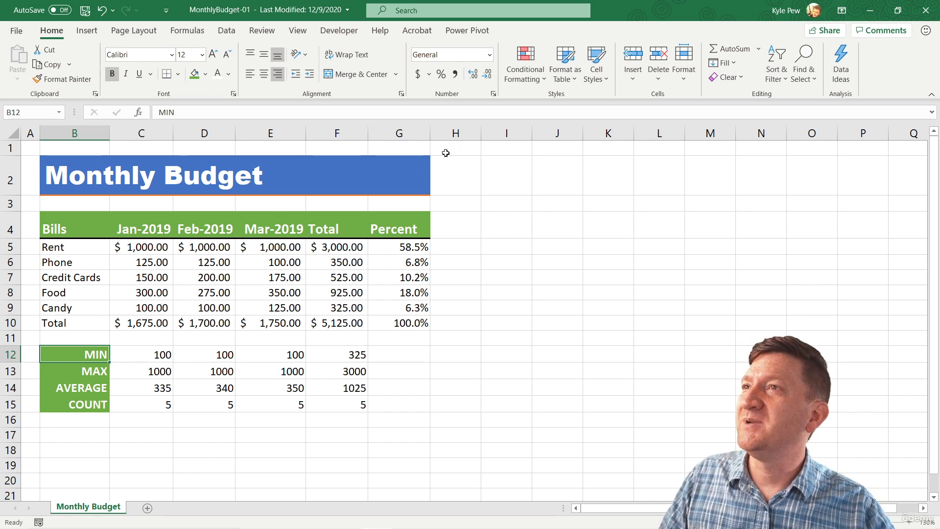
Modify the custom cell style AwesomeStyle so that its bold Calibri font has size 12
click(587, 78)
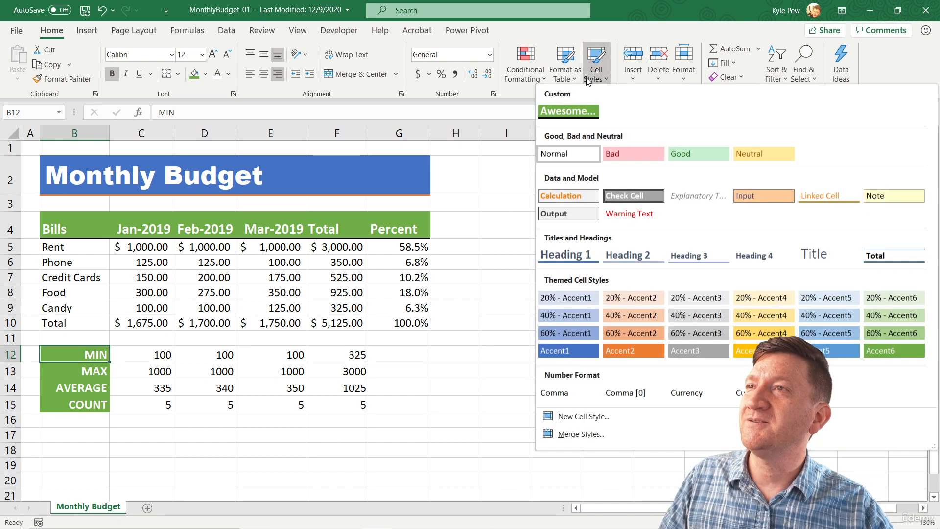
right_click(567, 113)
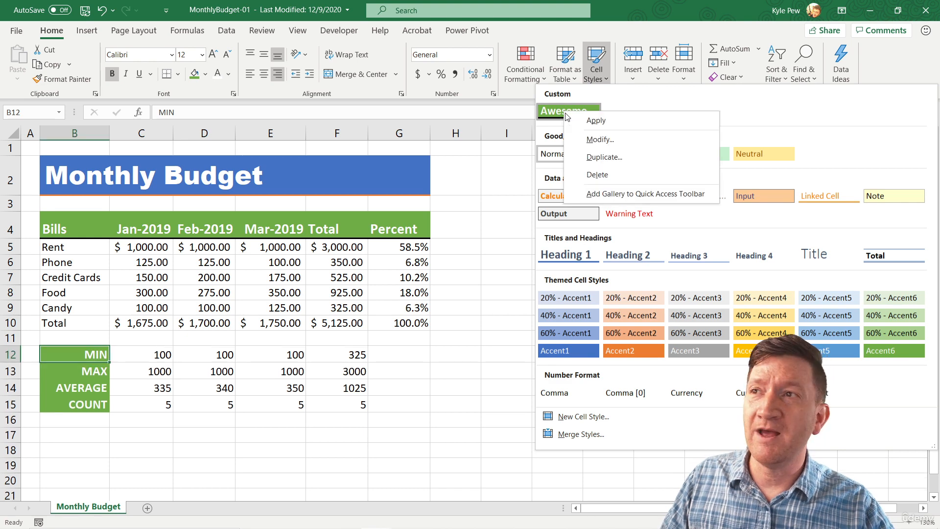
click(598, 140)
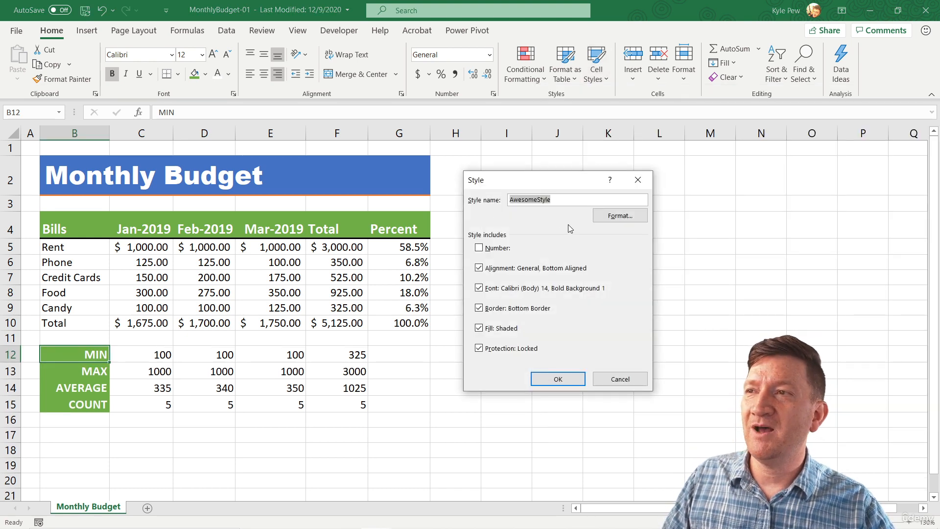
click(621, 218)
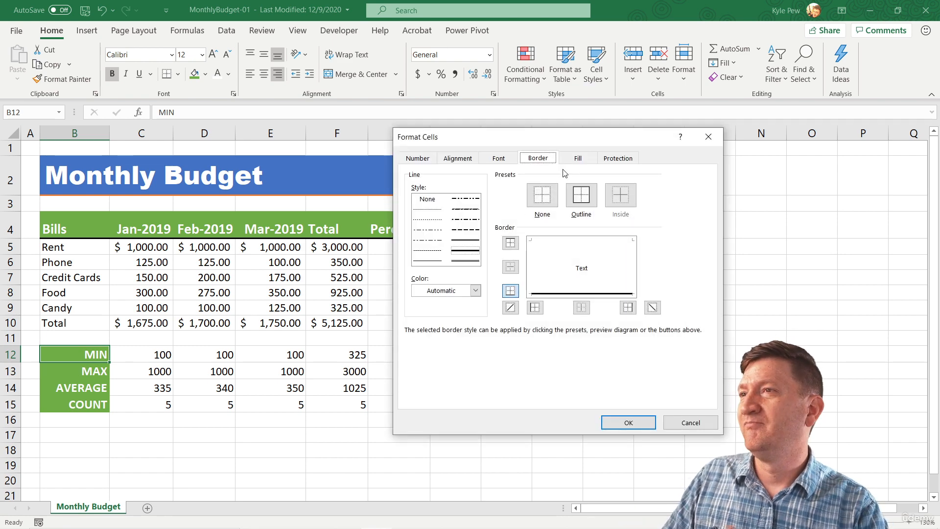
click(499, 158)
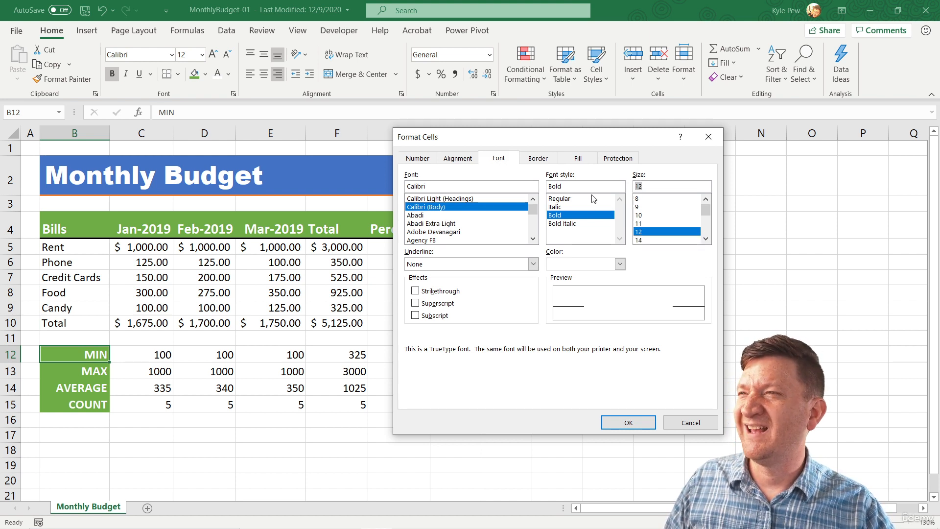
Change AwesomeStyle's fill to the dark blue-gray theme color and save the modified style
click(577, 158)
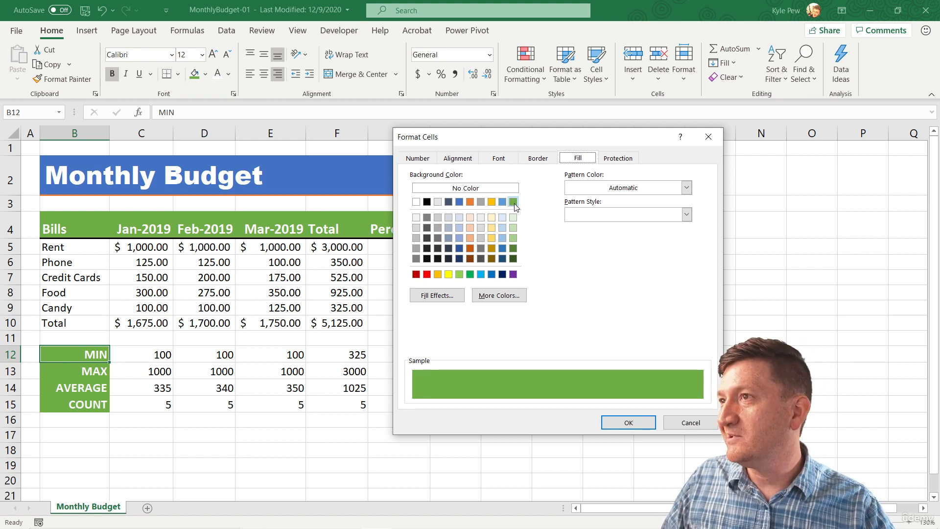
click(449, 204)
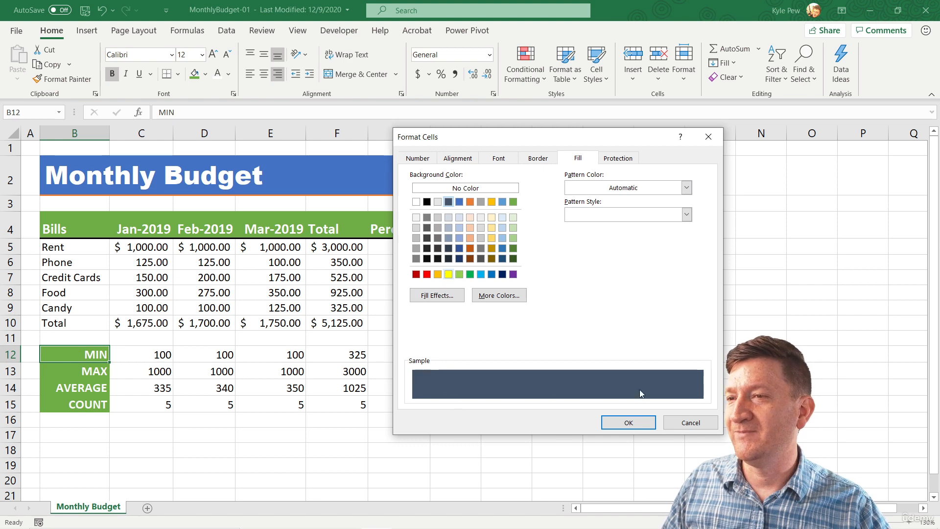
click(612, 420)
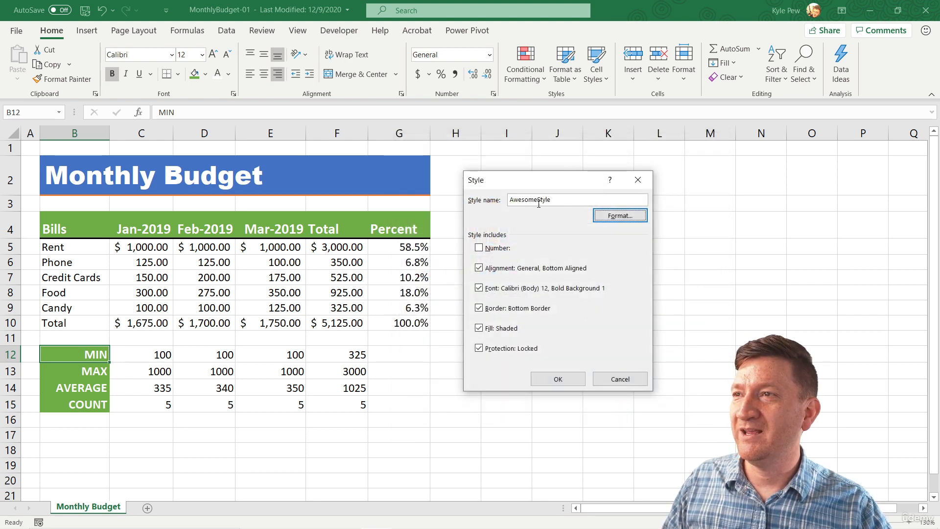
click(562, 379)
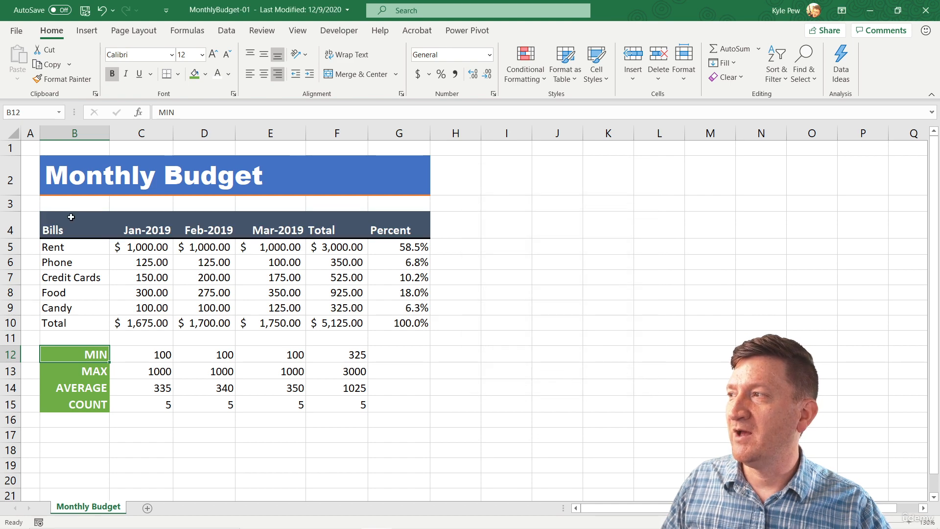